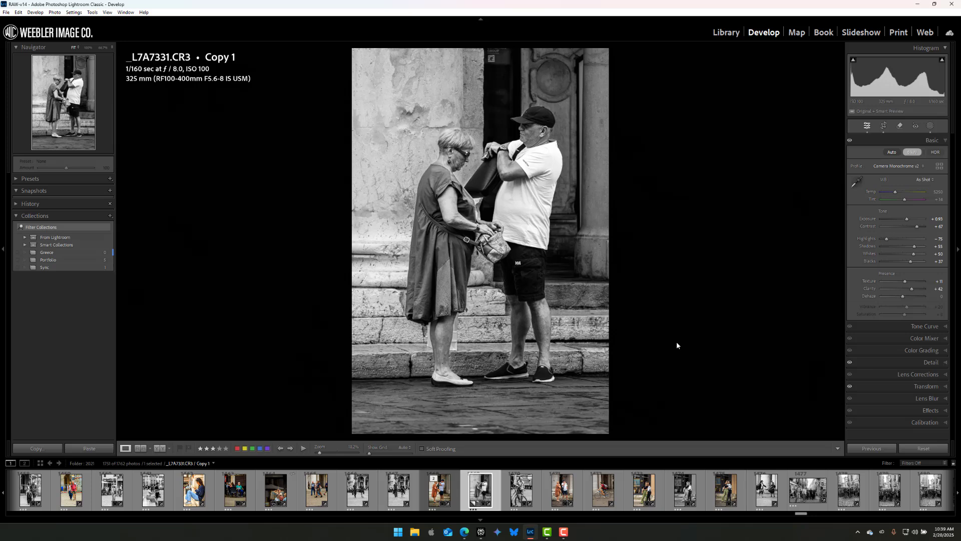
Compare the photo with all of its masks turned off and back on.
key(shift+w)
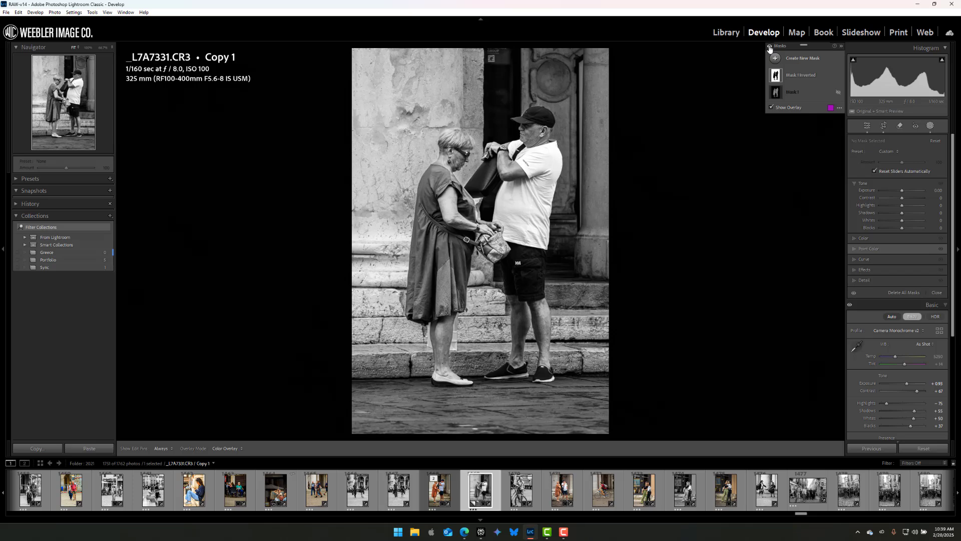
click(769, 46)
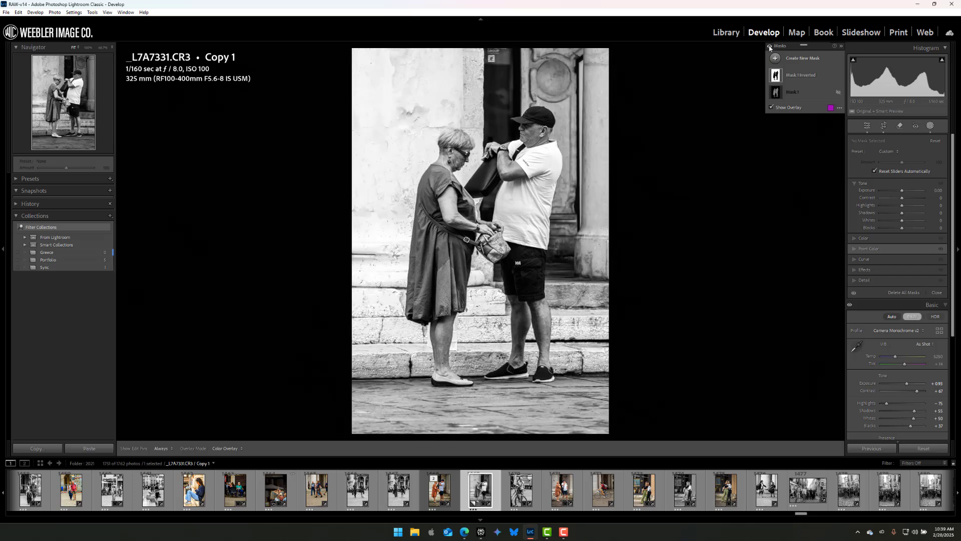
click(770, 47)
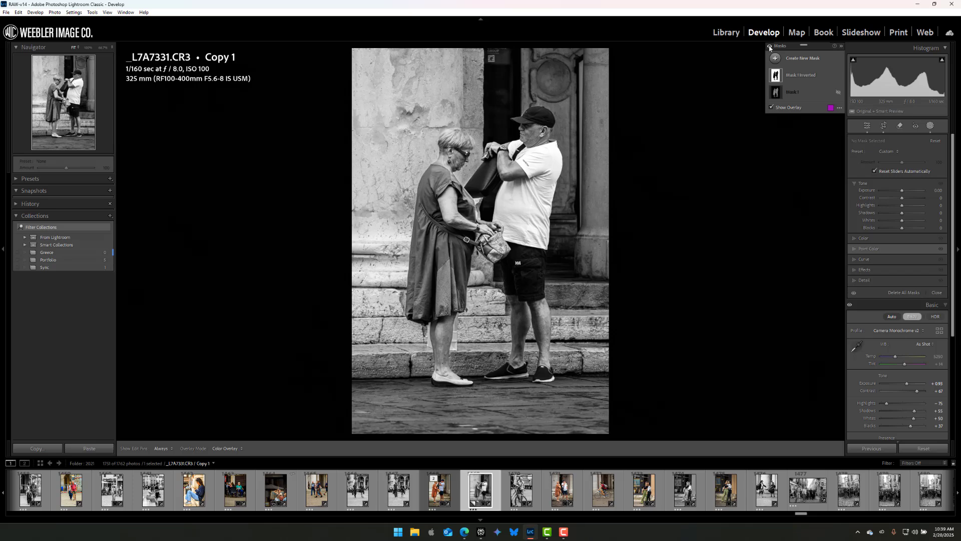
Reset all edits on the photo and apply automatic tone settings.
click(924, 448)
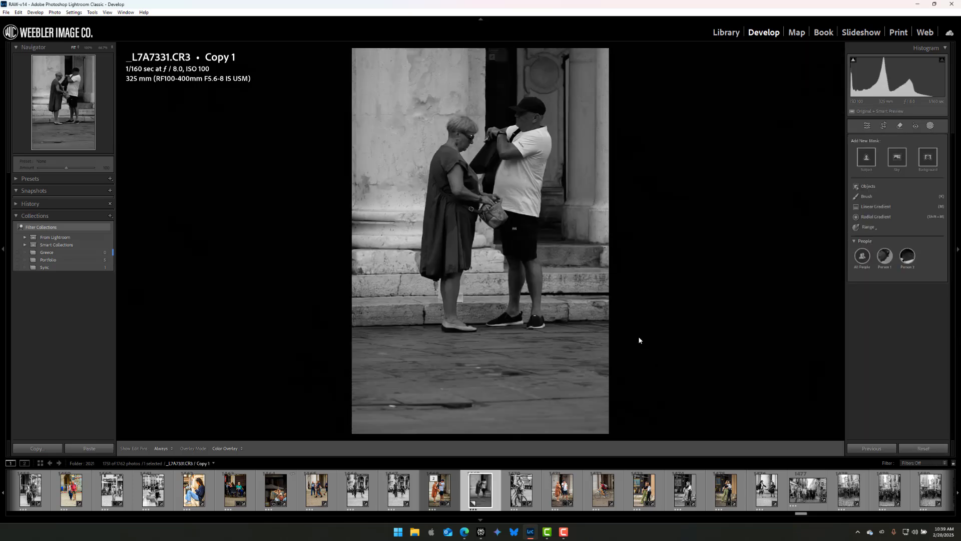
key(d)
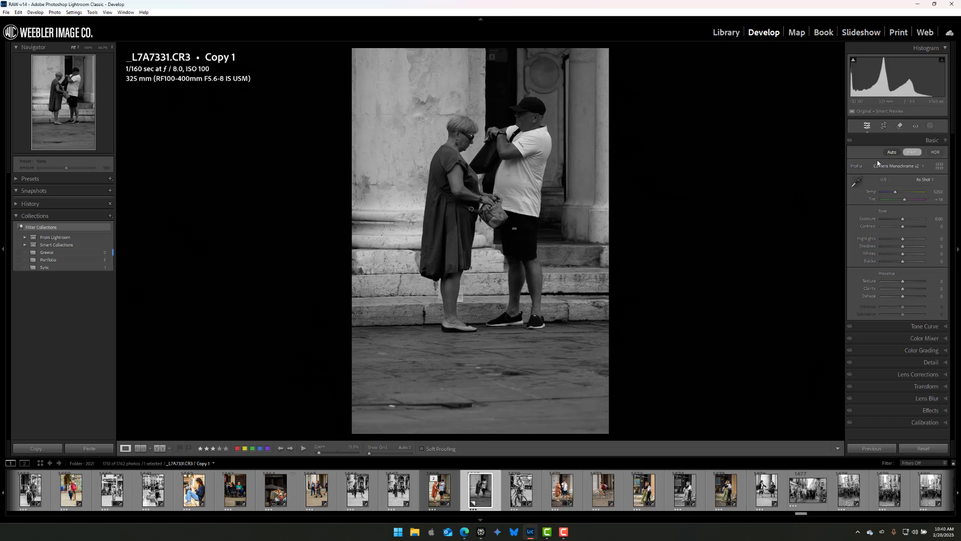
click(892, 152)
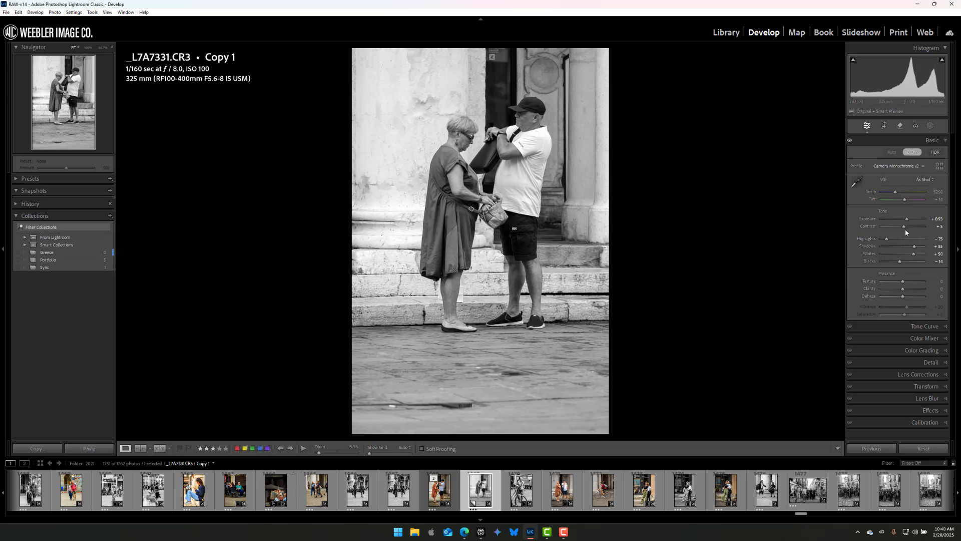
Raise the photo's Contrast to +51 and turn on the shadow and highlight clipping overlays.
drag(905, 229, 913, 228)
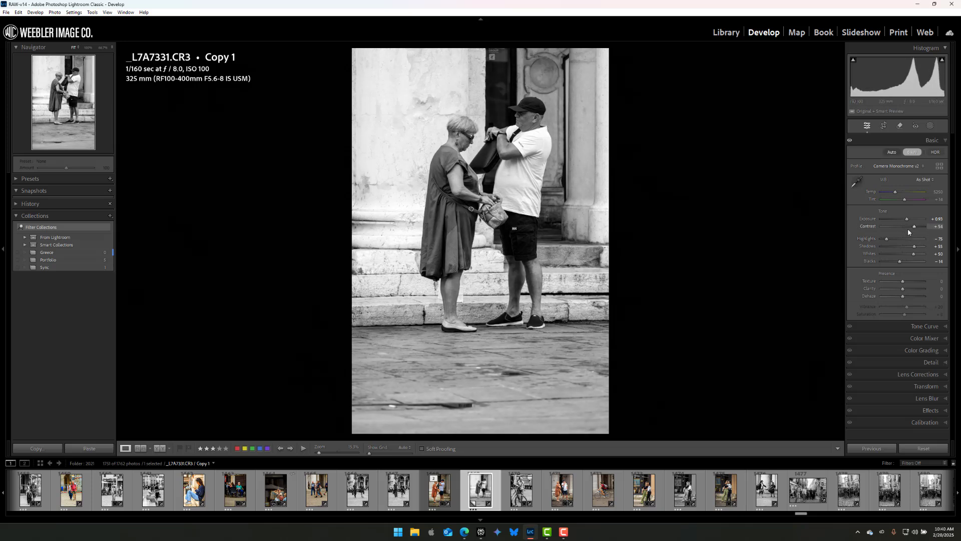
key(j)
drag(916, 228, 914, 228)
Set Clarity to +33 and Texture to +14, inspecting the clipped areas near the woman's dress up close.
drag(904, 285, 909, 291)
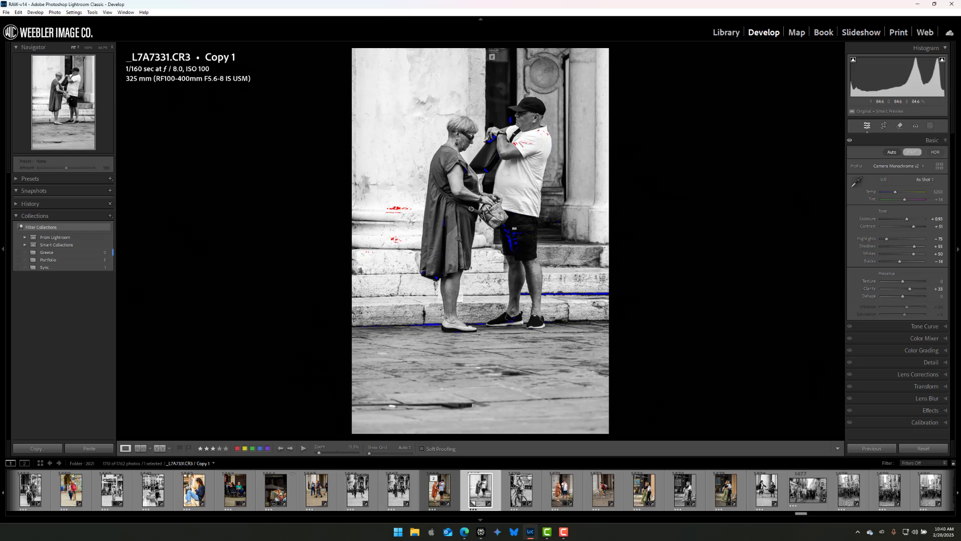
click(430, 220)
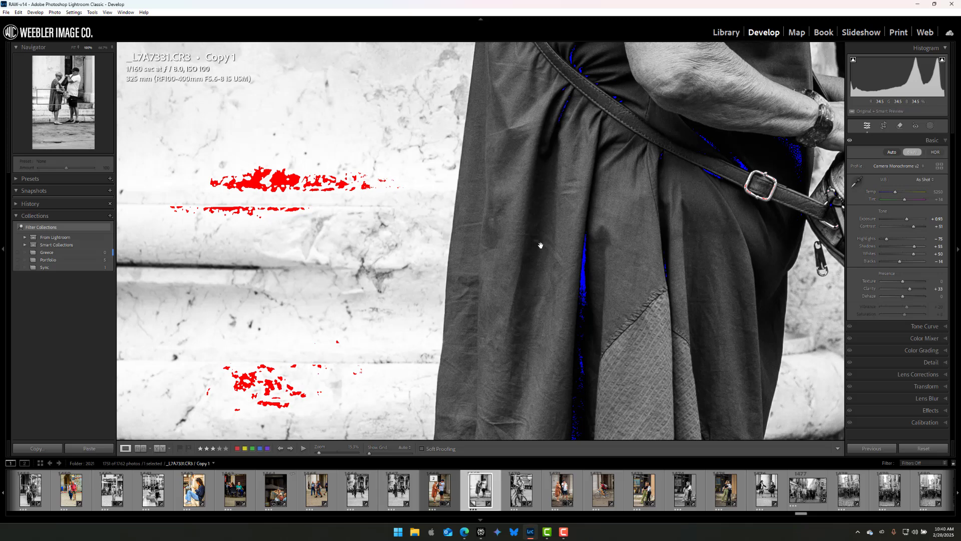
click(527, 235)
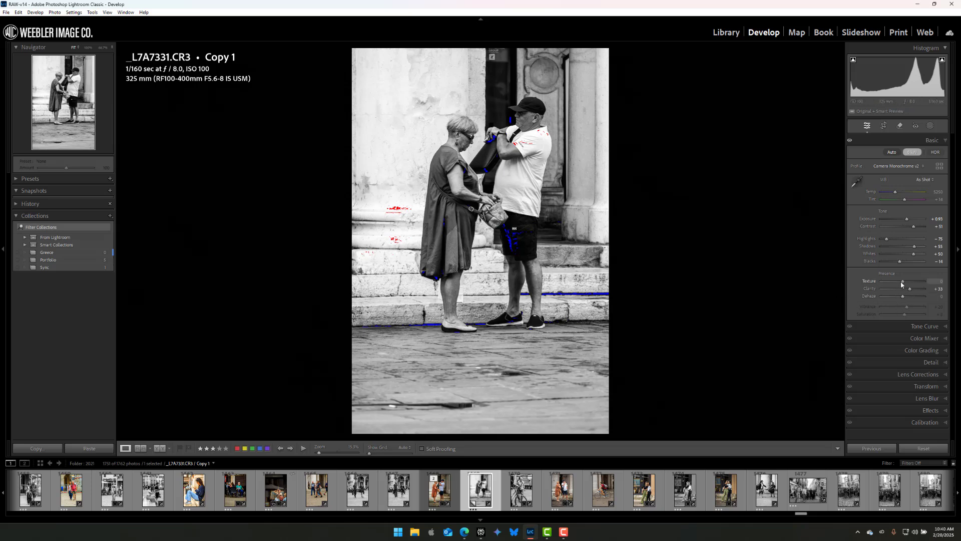
drag(903, 282, 905, 283)
Crop the photo tighter around the couple, trimming the lower pavement and both sides, and apply Auto Upright perspective correction.
key(r)
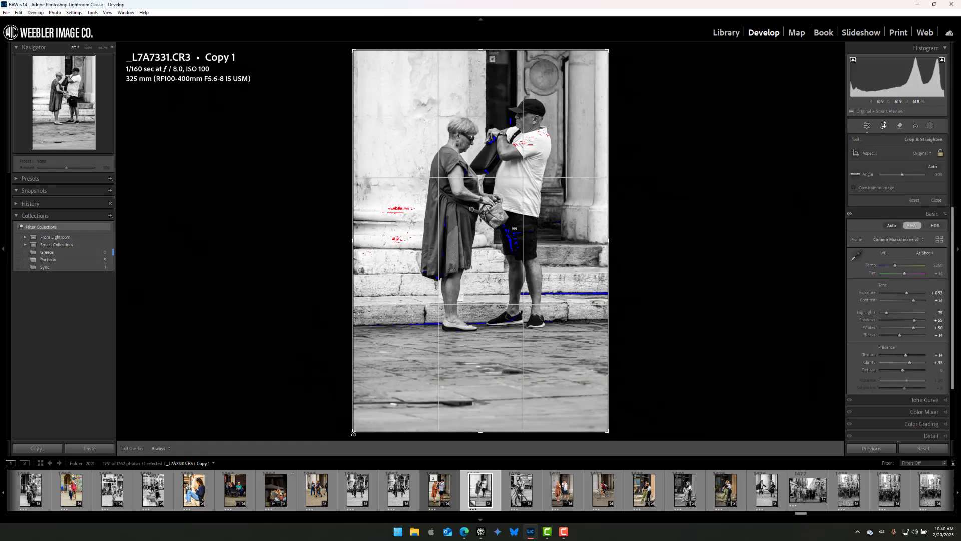
drag(354, 431, 376, 399)
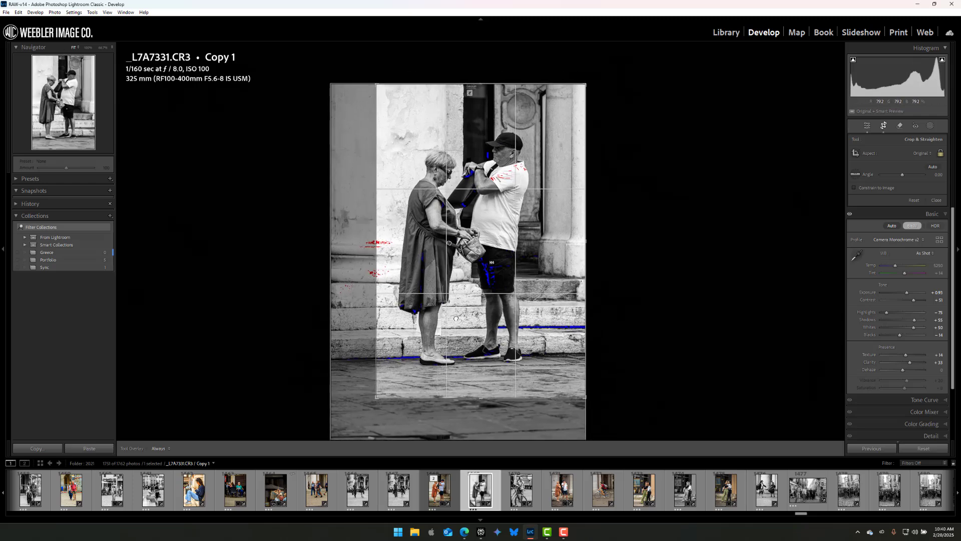
drag(455, 326, 485, 328)
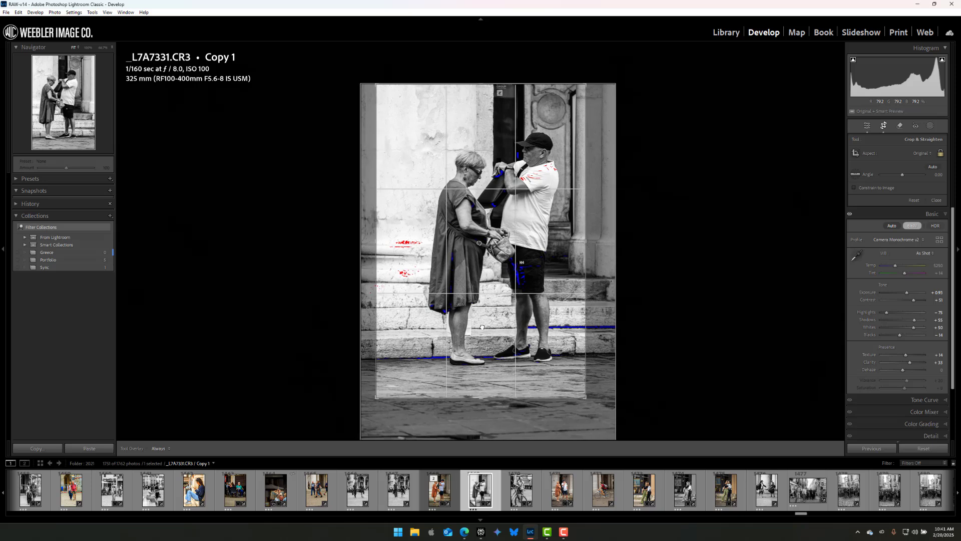
key(Return)
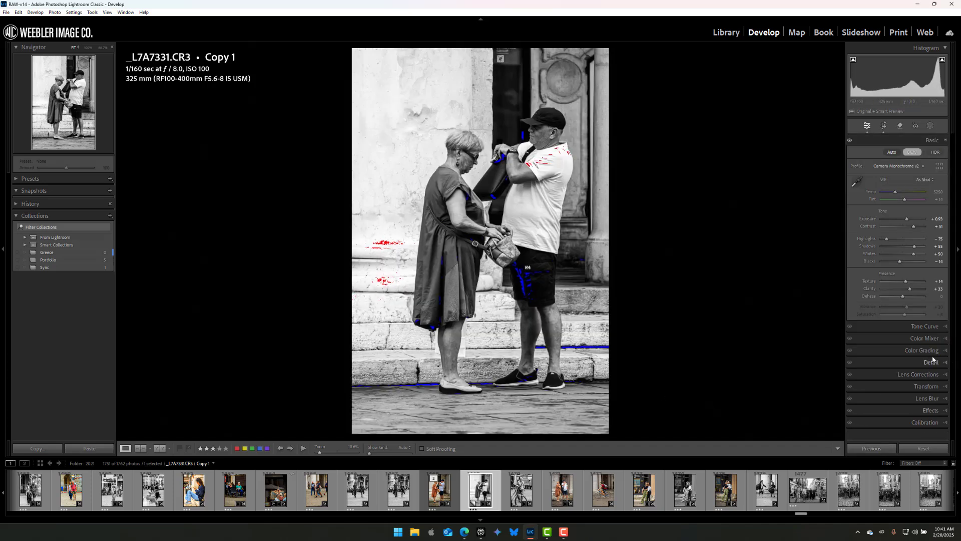
click(927, 386)
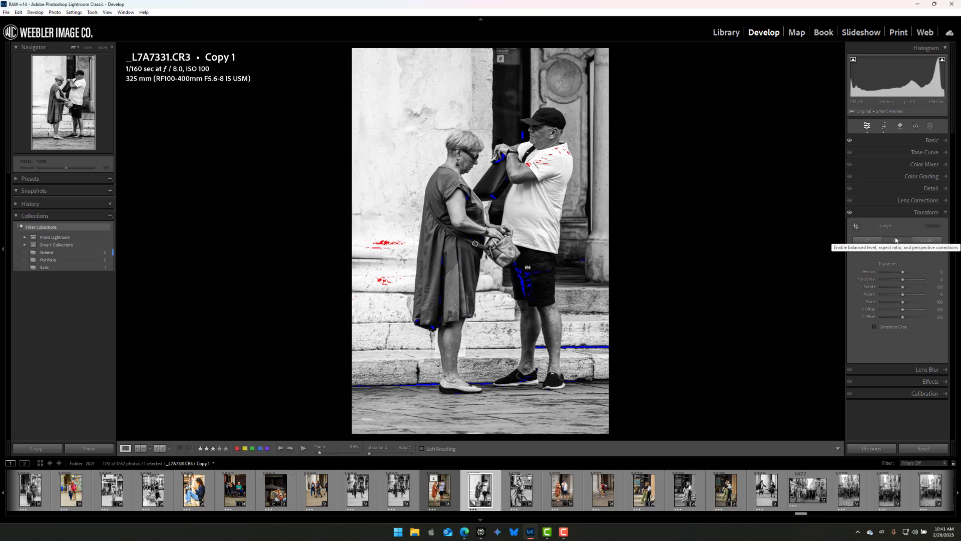
click(933, 141)
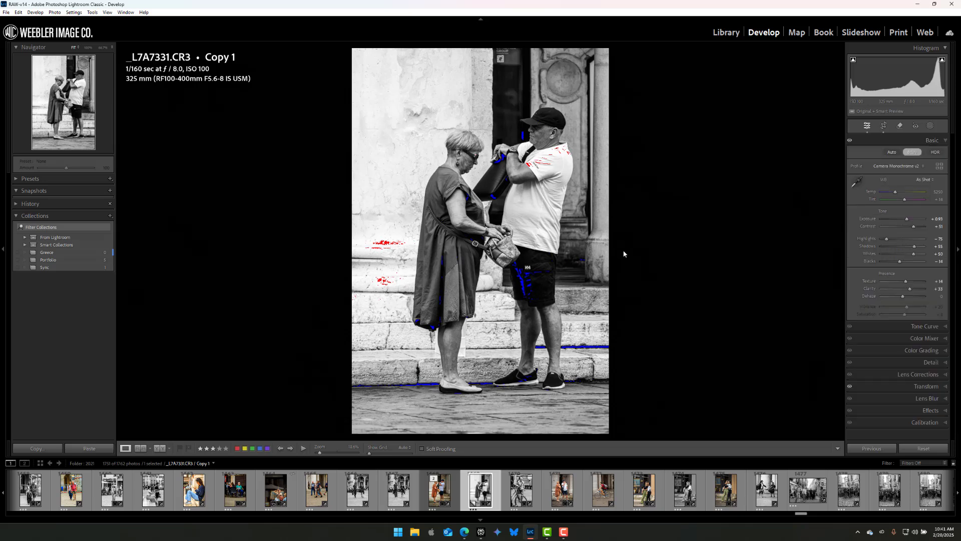
Create a mask covering the entire person for all people in the photo.
key(shift+w)
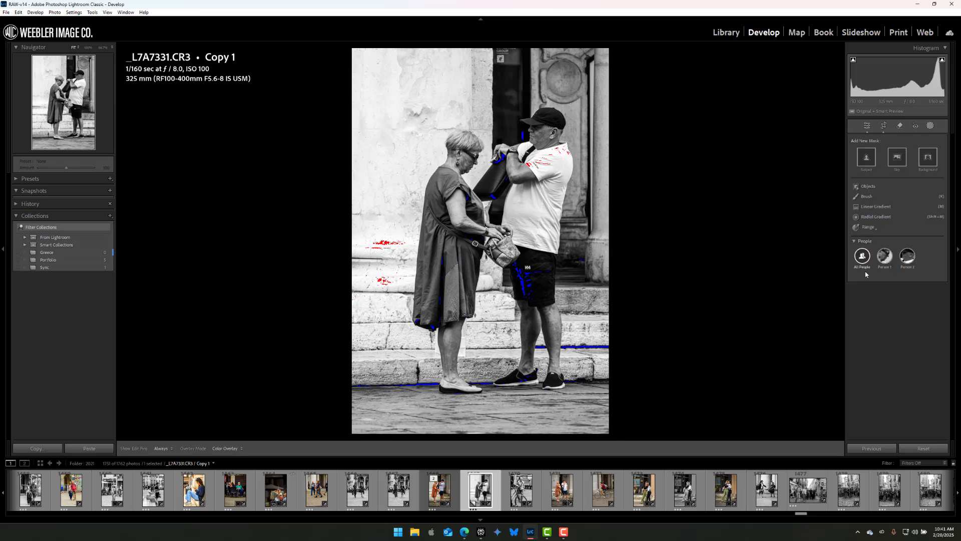
click(862, 256)
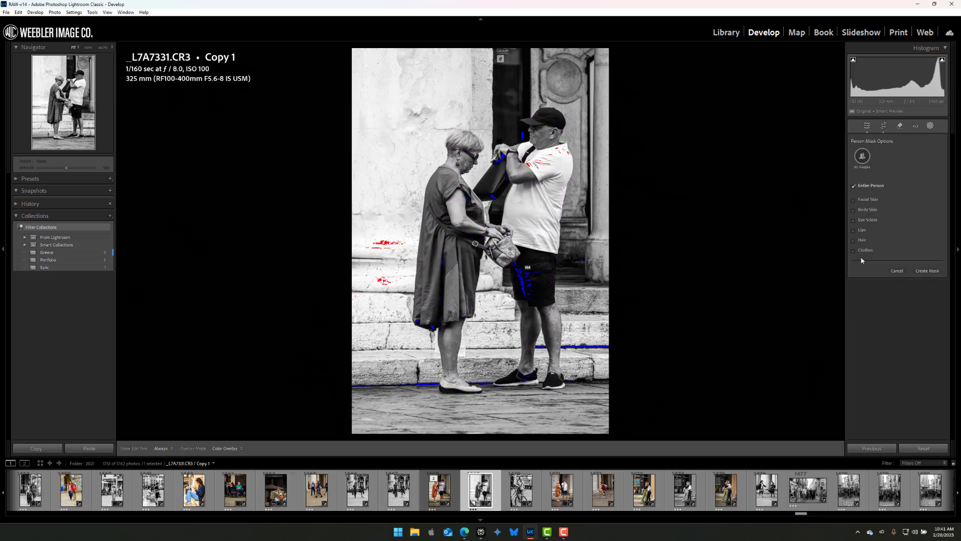
click(924, 272)
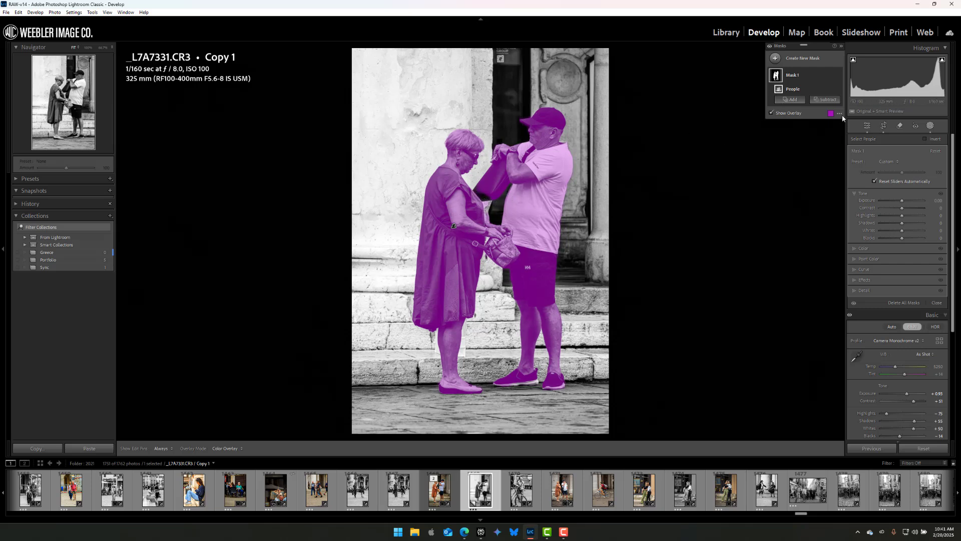
click(793, 99)
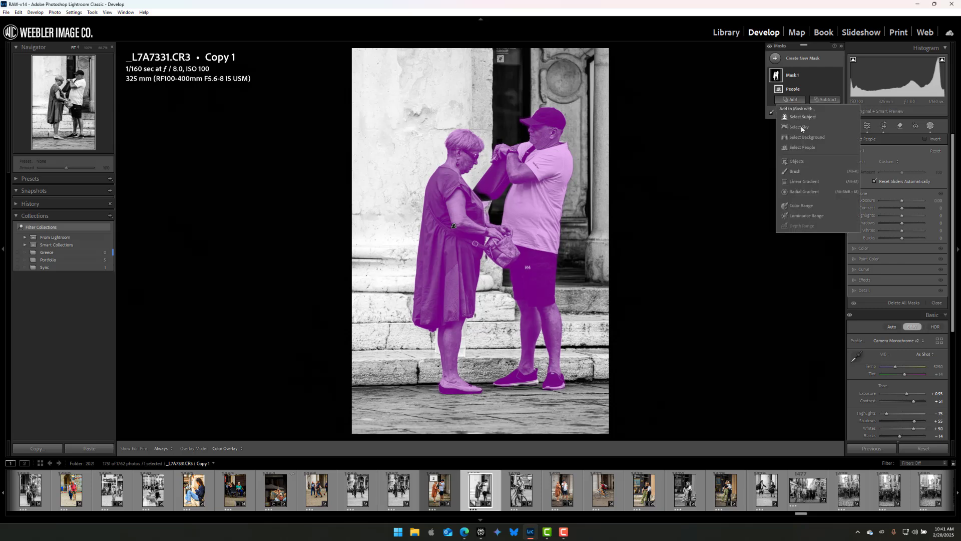
click(796, 172)
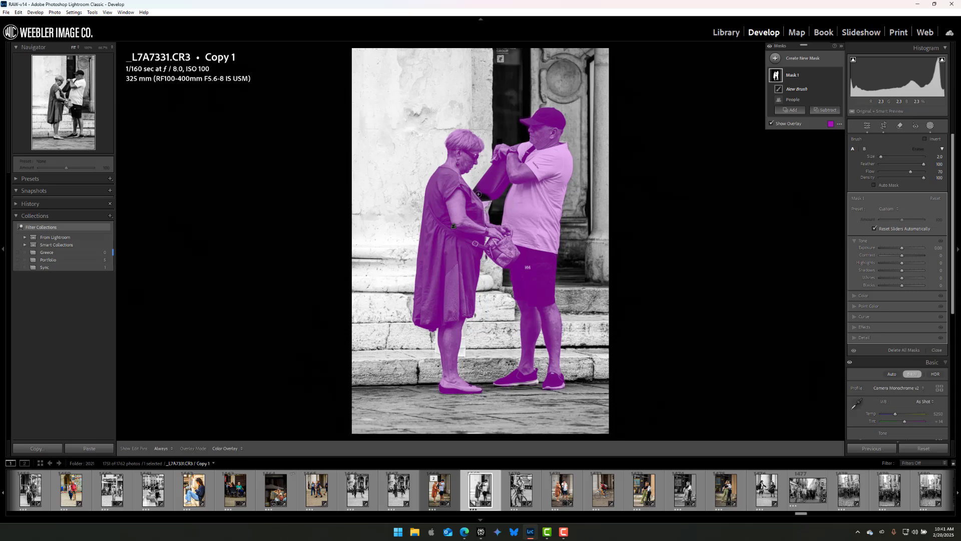
key(z)
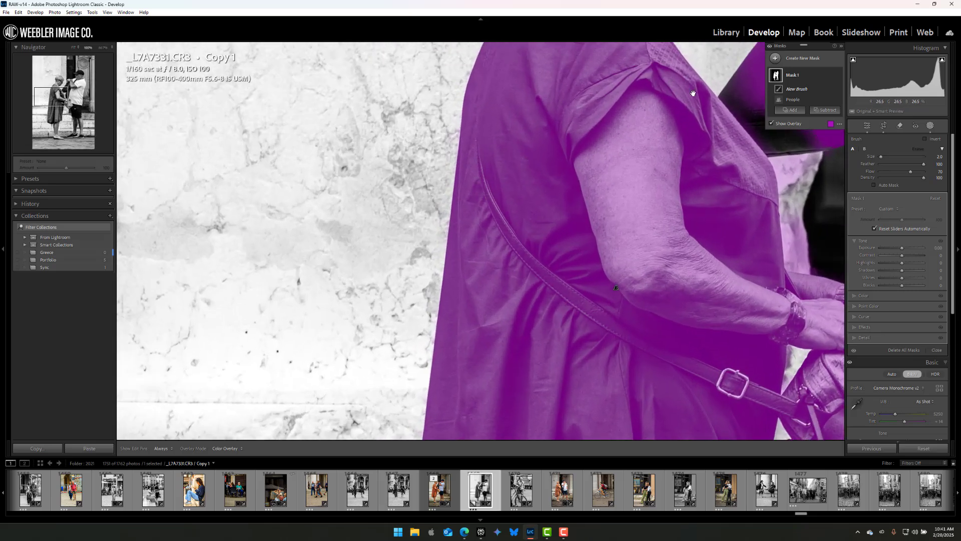
drag(693, 93, 513, 207)
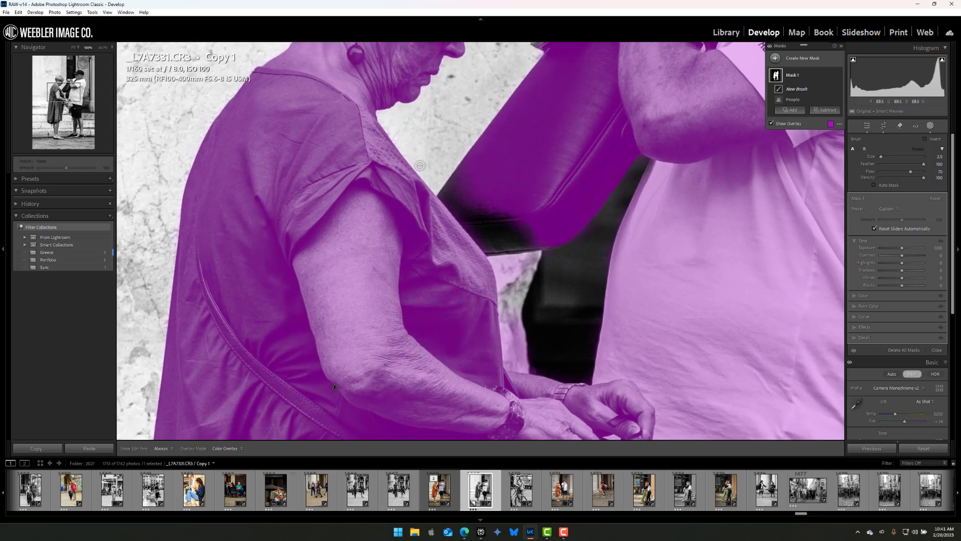
mouse_move(420, 165)
mouse_down()
mouse_move(443, 199)
mouse_move(497, 247)
mouse_move(525, 254)
mouse_up()
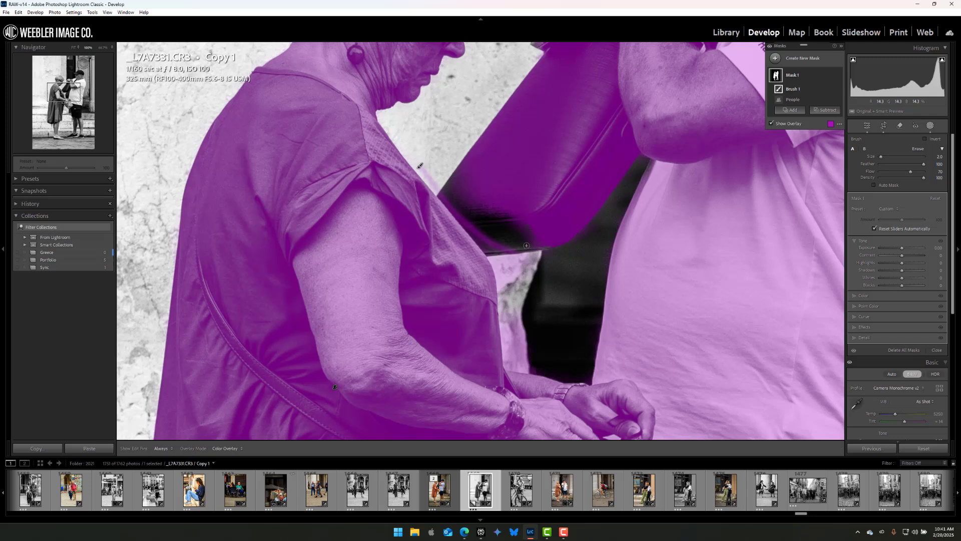
key(ctrl+z)
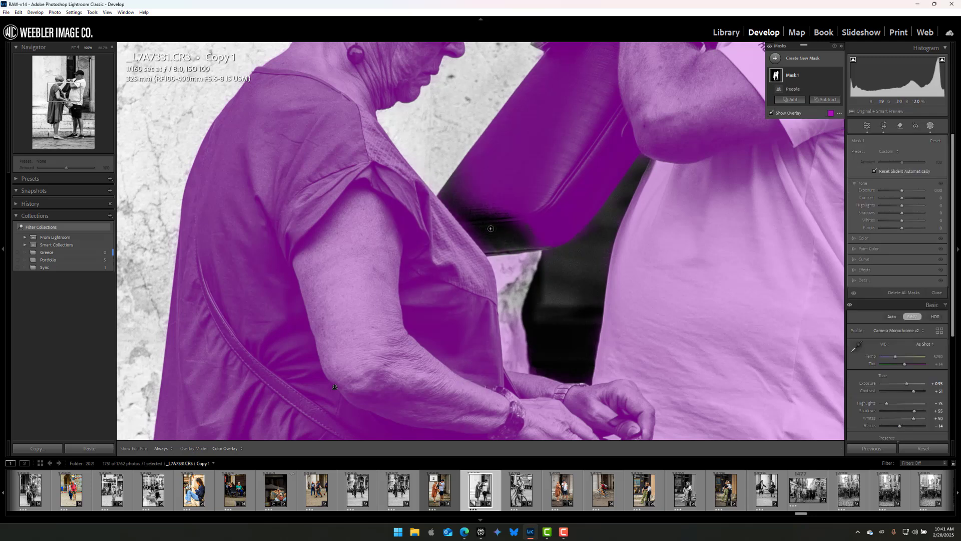
Add a brush to the people mask and paint in the uncovered parts of the dark bag between the couple.
click(793, 100)
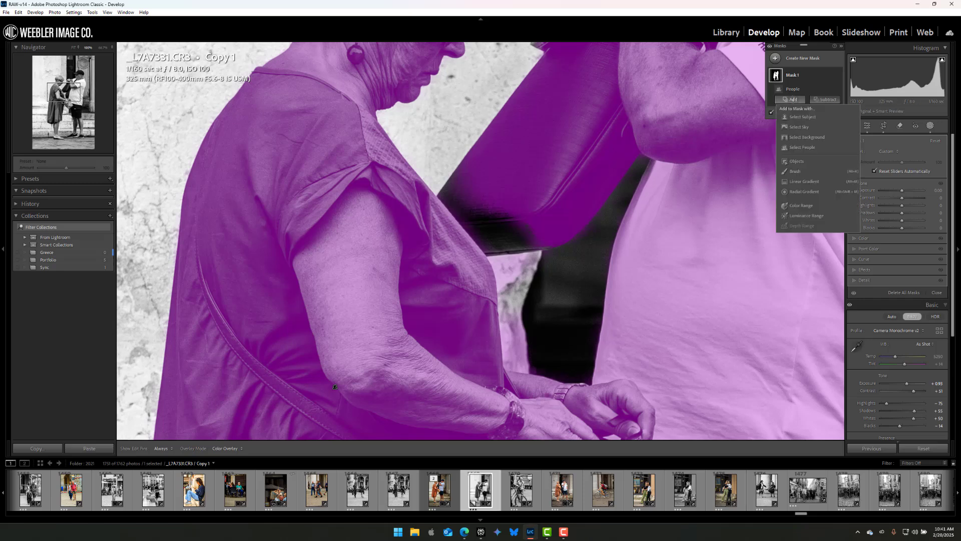
click(798, 171)
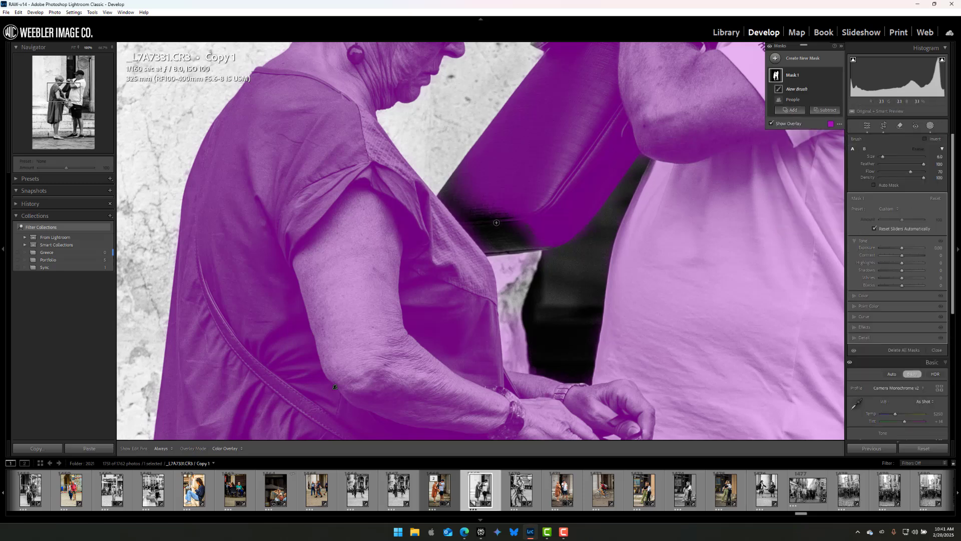
mouse_move(495, 222)
mouse_down()
mouse_move(477, 230)
mouse_move(521, 198)
mouse_move(514, 227)
mouse_move(483, 232)
mouse_move(536, 231)
mouse_move(476, 243)
mouse_move(543, 239)
mouse_move(492, 246)
mouse_up()
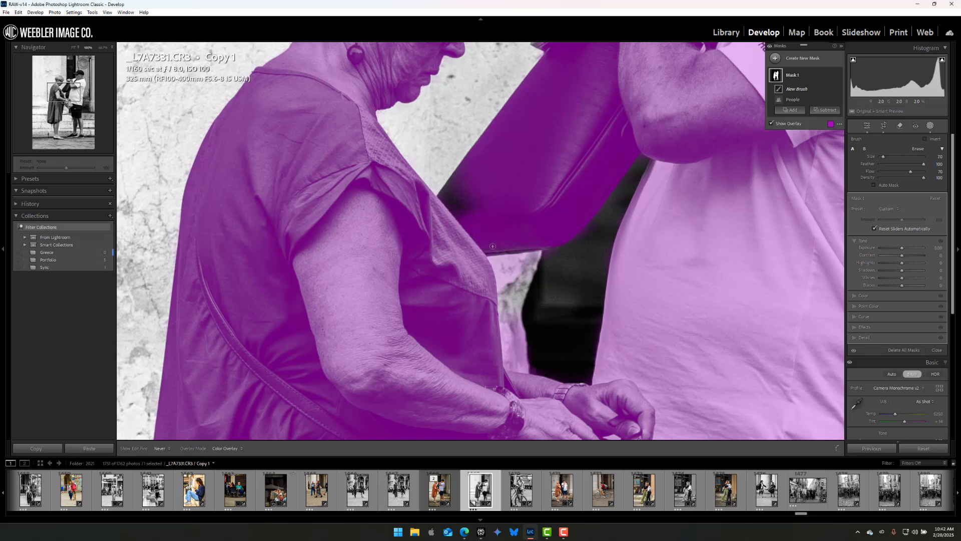
mouse_move(460, 206)
mouse_down()
mouse_move(492, 178)
mouse_move(462, 183)
mouse_up()
mouse_move(463, 175)
mouse_down()
mouse_move(498, 143)
mouse_move(540, 134)
mouse_move(534, 163)
mouse_up()
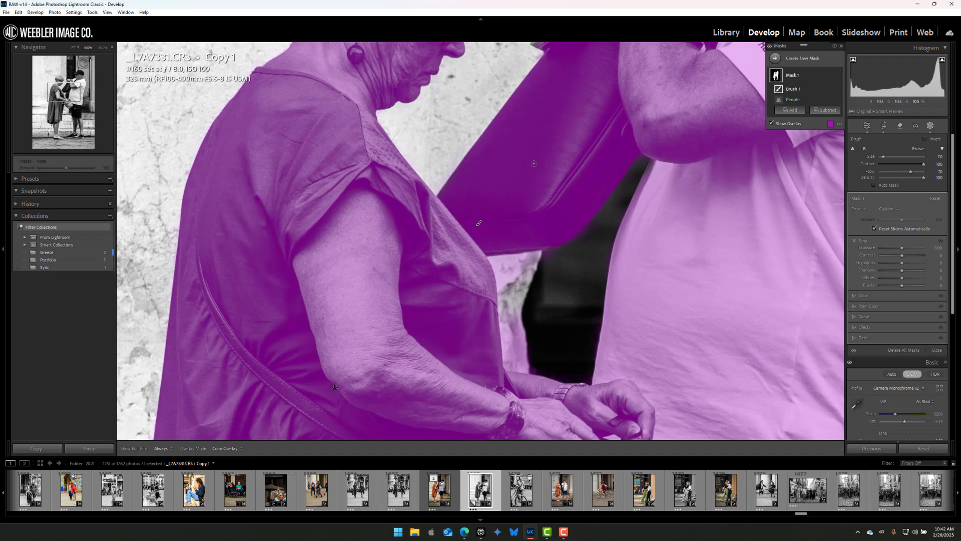
Duplicate and invert Mask 1 to target the background, and hide the original people mask.
key(ctrl+minus)
key(ctrl+minus)
key(ctrl+minus)
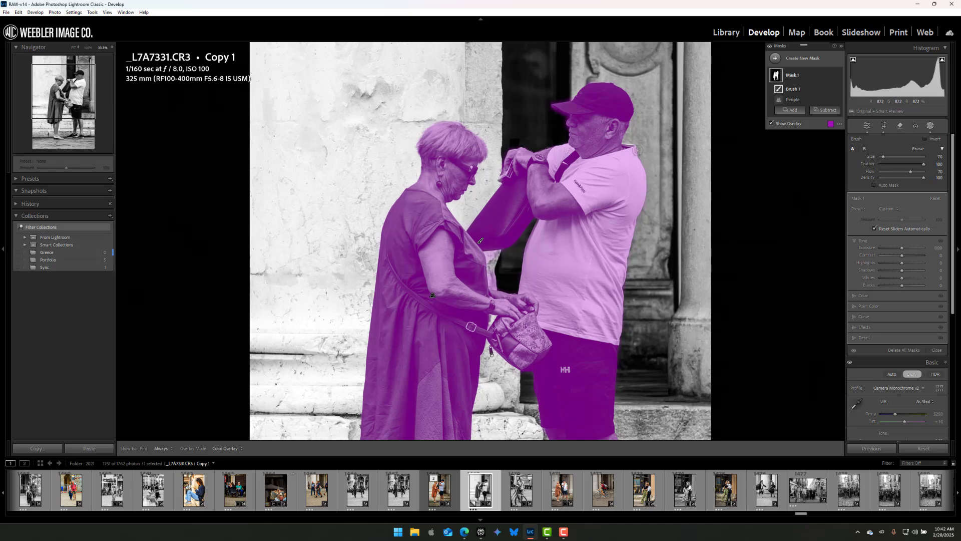
click(832, 75)
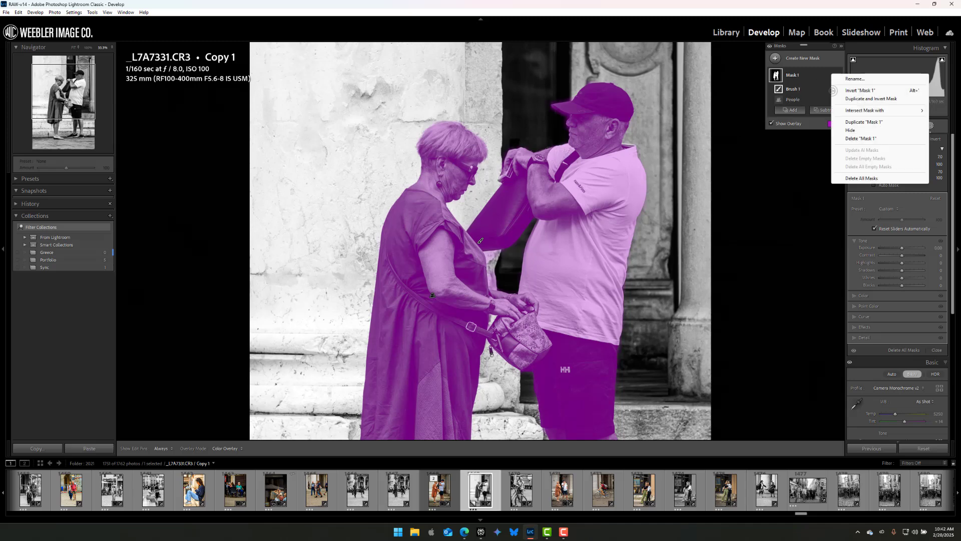
click(843, 99)
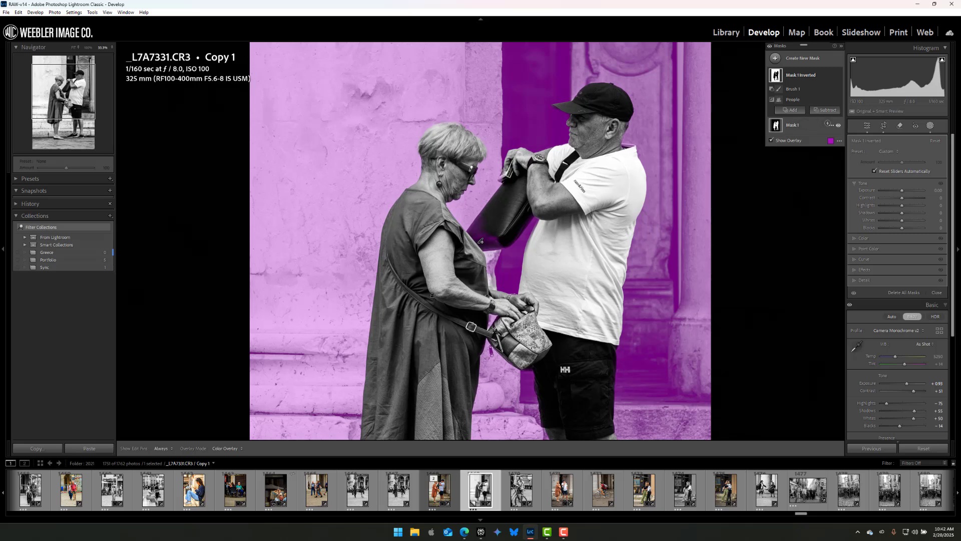
click(838, 125)
Darken the background through the inverted mask by setting its Exposure to -0.70.
drag(902, 190, 897, 191)
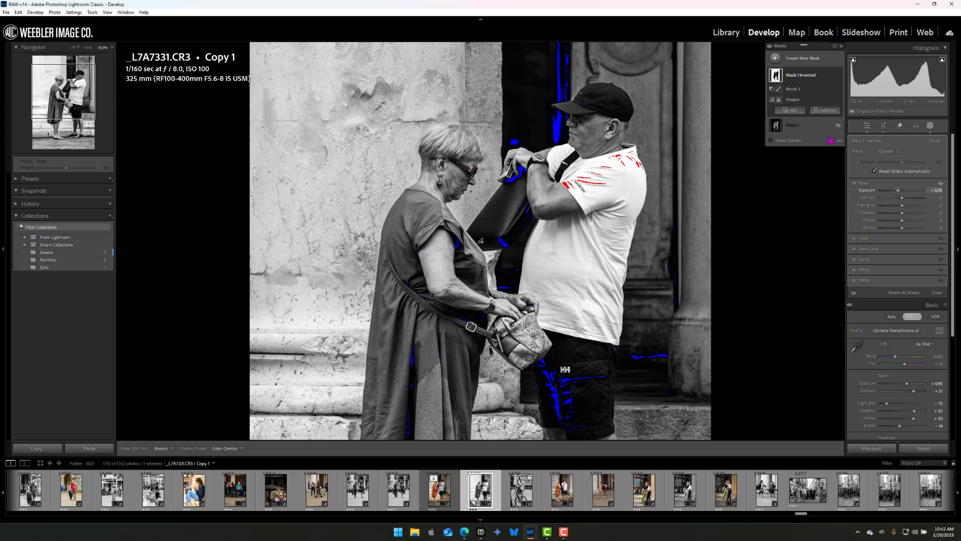
scroll(733, 234, up, 5)
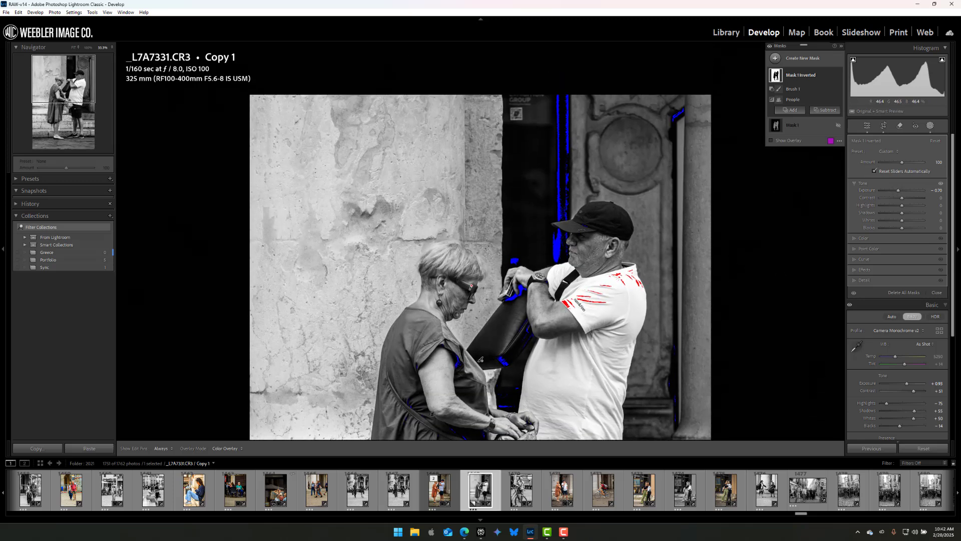
scroll(570, 344, down, 7)
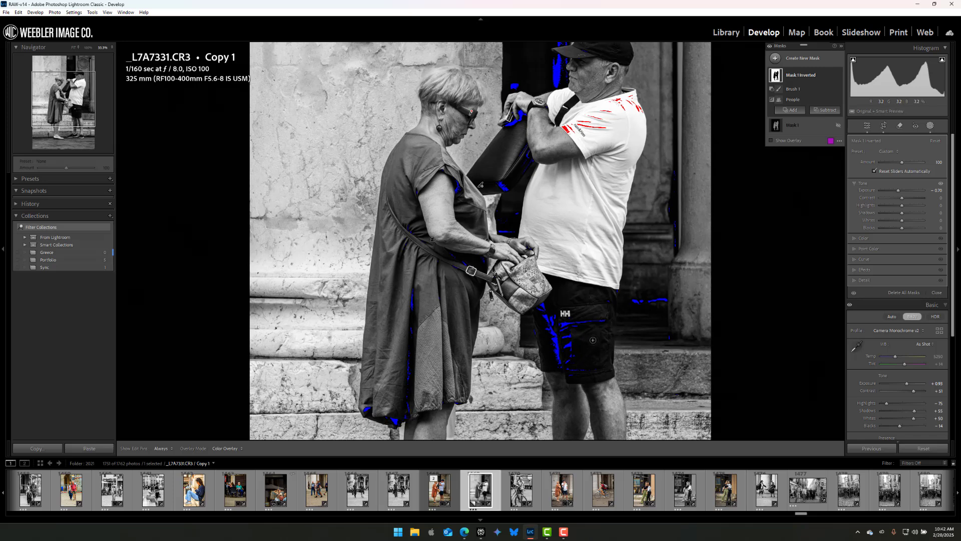
Create a brush mask, paint over the man's dark shorts, and set its Exposure to 0.98.
click(791, 110)
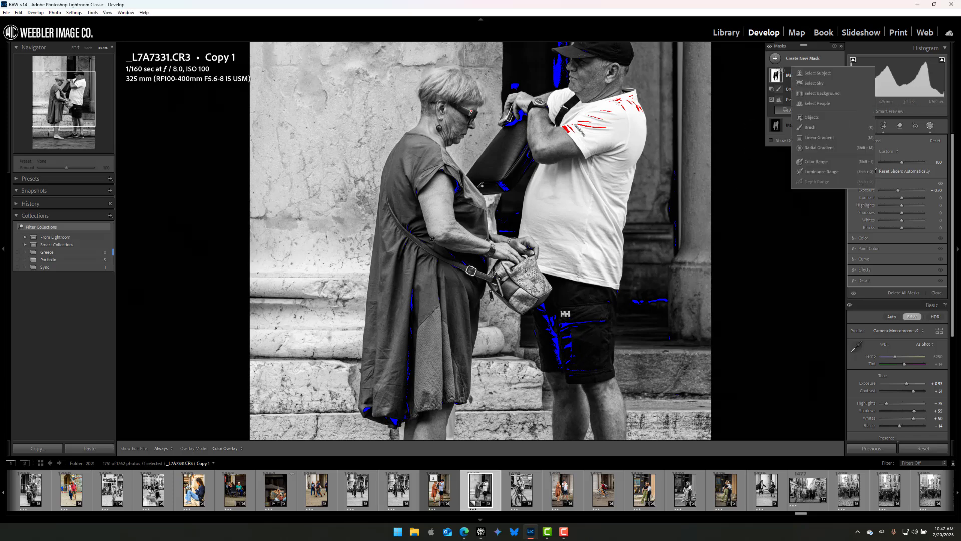
click(810, 127)
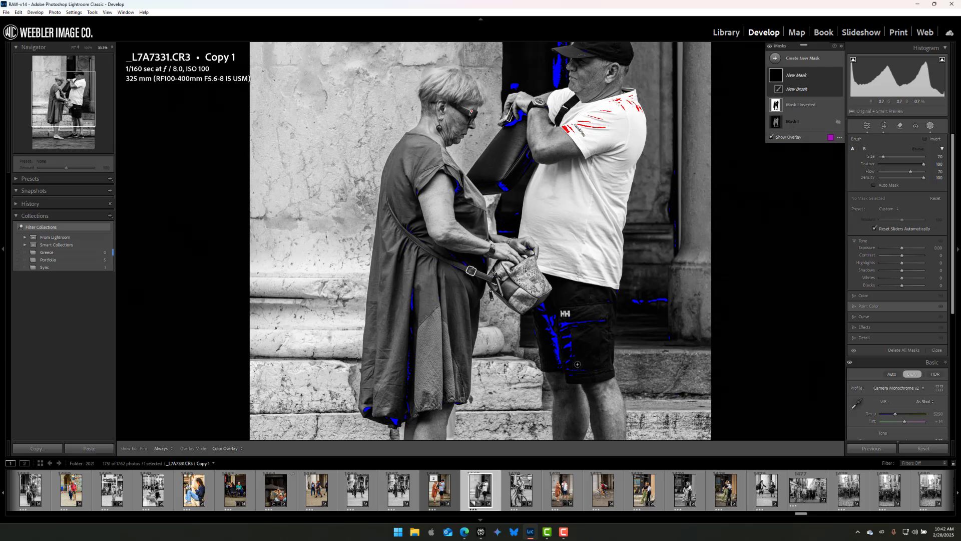
mouse_move(572, 333)
mouse_down()
mouse_move(569, 355)
mouse_move(565, 322)
mouse_move(565, 363)
mouse_move(552, 326)
mouse_move(549, 341)
mouse_move(548, 310)
mouse_move(569, 303)
mouse_move(590, 317)
mouse_move(578, 359)
mouse_move(591, 372)
mouse_move(598, 357)
mouse_move(587, 320)
mouse_move(566, 309)
mouse_up()
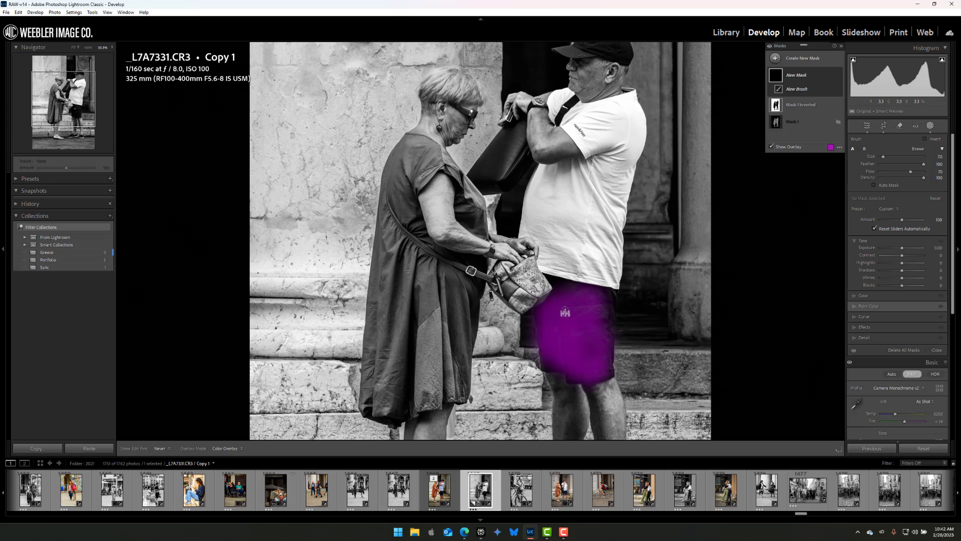
key(o)
drag(902, 248, 907, 248)
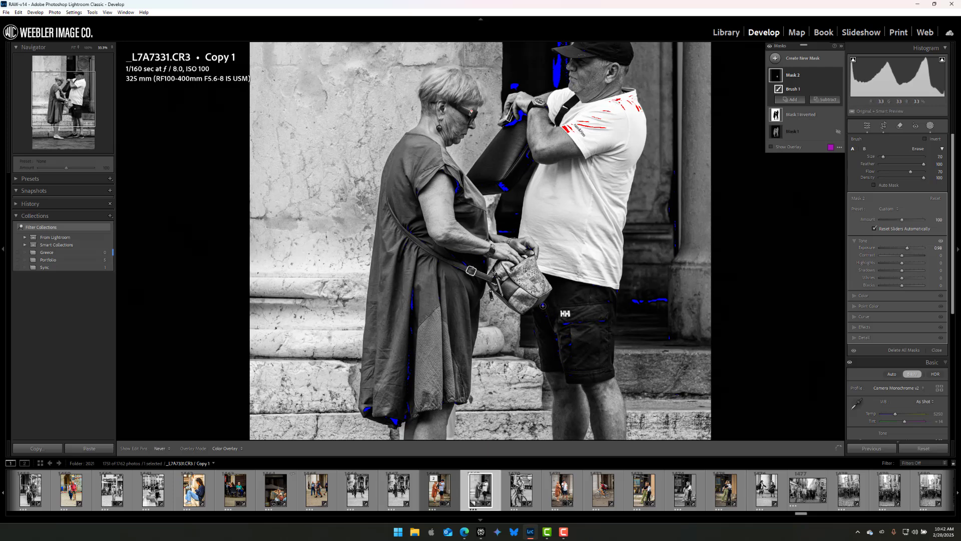
Extend the shorts' brush mask over the clipped blacks in the doorway, beside the man's head and hands, and along the columns behind him.
key(h)
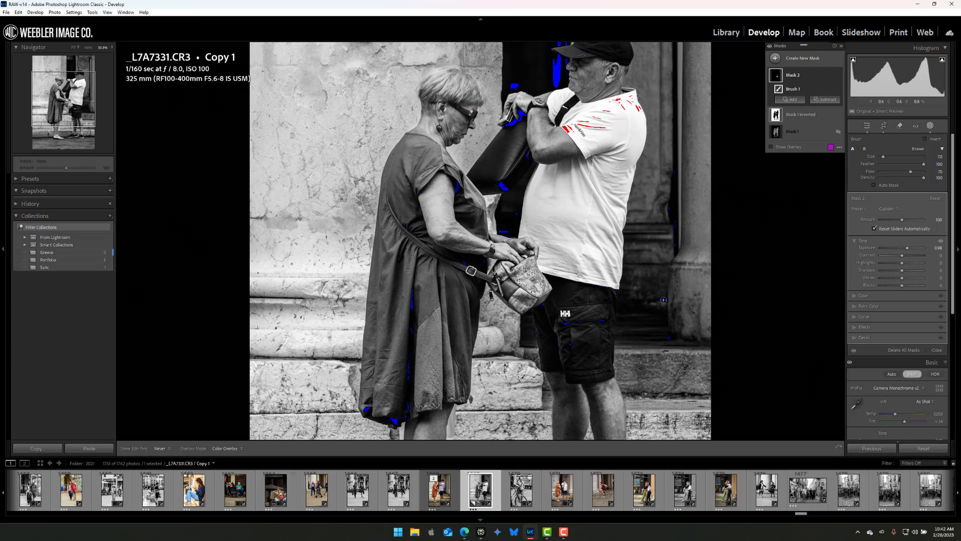
key(h)
mouse_move(675, 247)
mouse_down()
mouse_move(680, 163)
mouse_move(660, 162)
mouse_up()
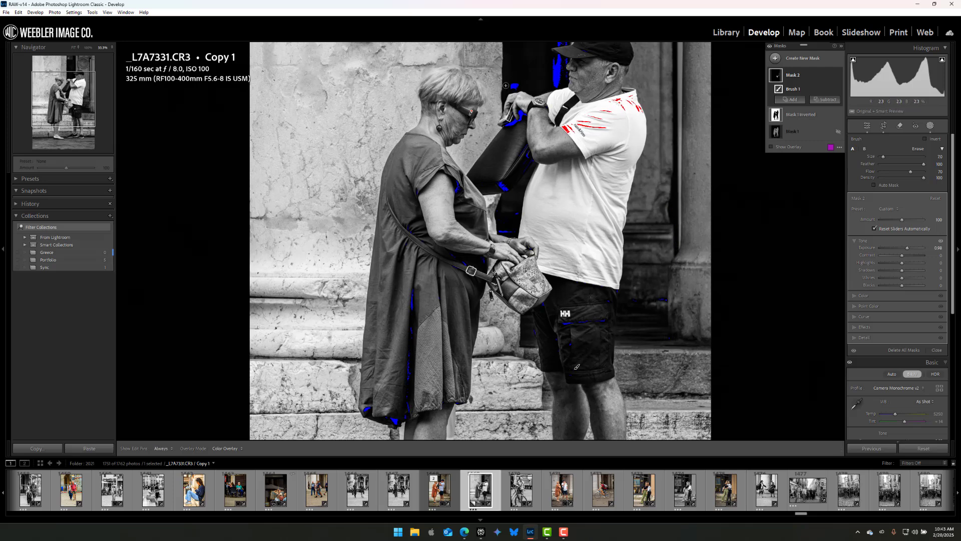
mouse_move(560, 72)
mouse_down()
mouse_move(559, 44)
mouse_move(560, 79)
mouse_move(558, 66)
mouse_move(557, 82)
mouse_move(514, 82)
mouse_move(532, 104)
mouse_move(541, 204)
mouse_move(561, 148)
mouse_move(558, 52)
mouse_move(552, 139)
mouse_move(570, 53)
mouse_up()
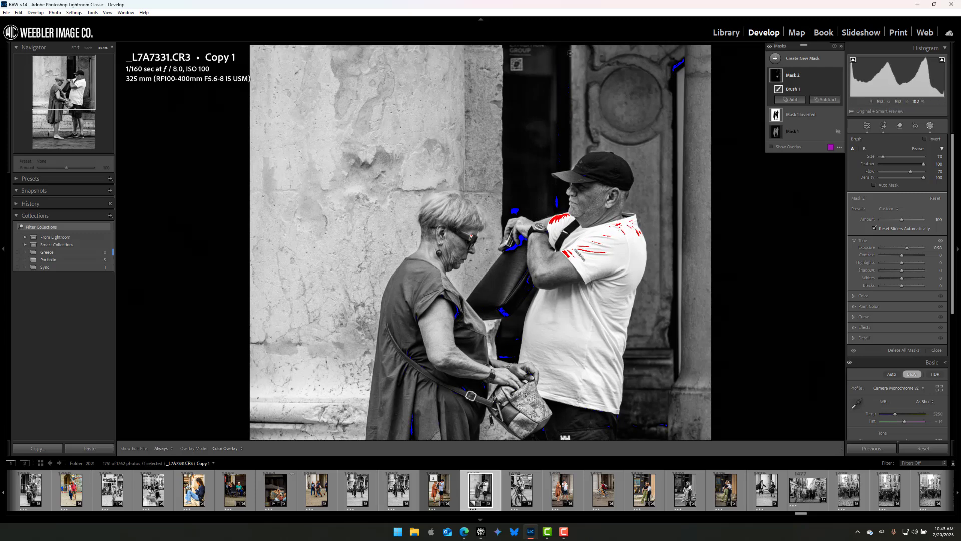
click(675, 65)
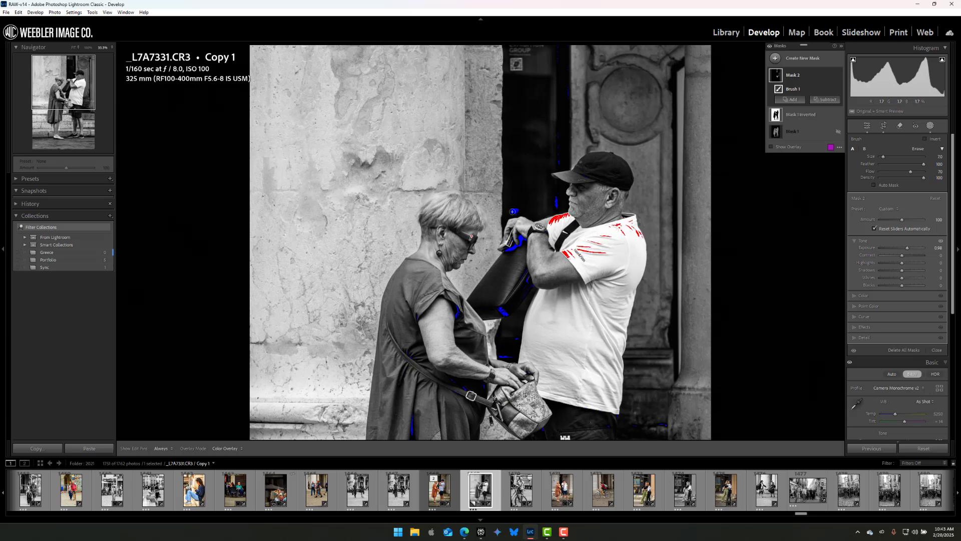
click(513, 212)
click(555, 201)
Erase the brush spill from the shoulder of the man's white shirt, turn off the clipping indicators, and leave masking.
key(alt)
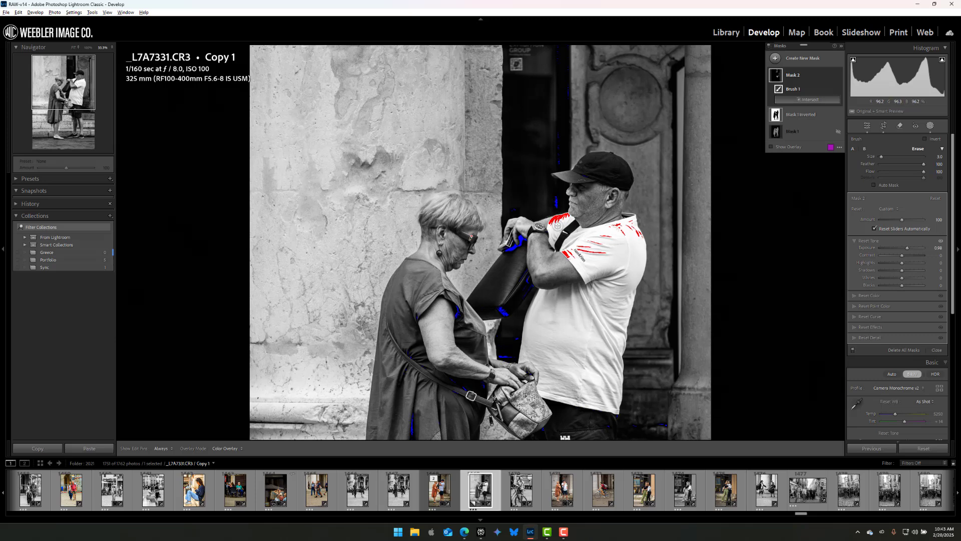
mouse_move(558, 226)
mouse_down()
mouse_move(561, 218)
mouse_move(552, 223)
mouse_move(574, 257)
mouse_move(604, 254)
mouse_move(580, 250)
mouse_move(620, 229)
mouse_move(637, 235)
mouse_move(627, 227)
mouse_up()
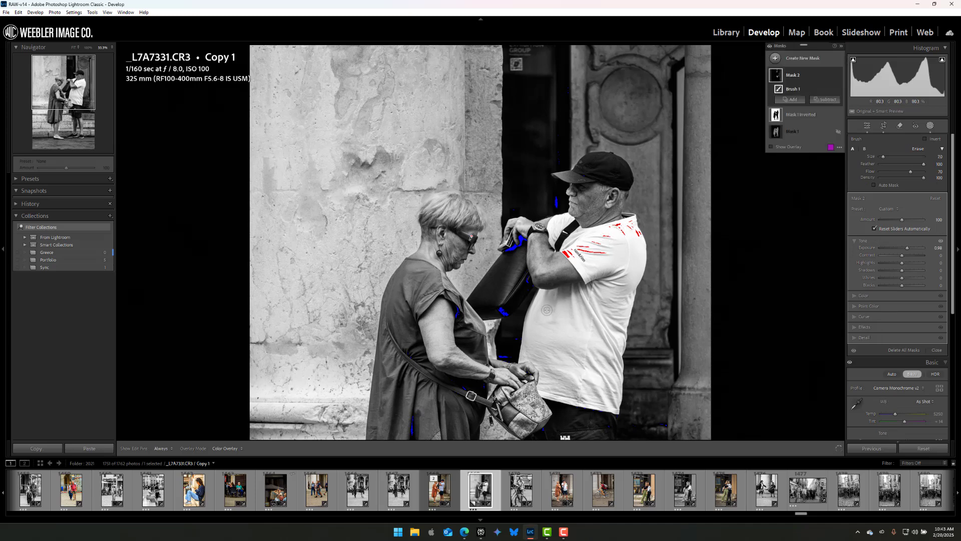
key(j)
key(Escape)
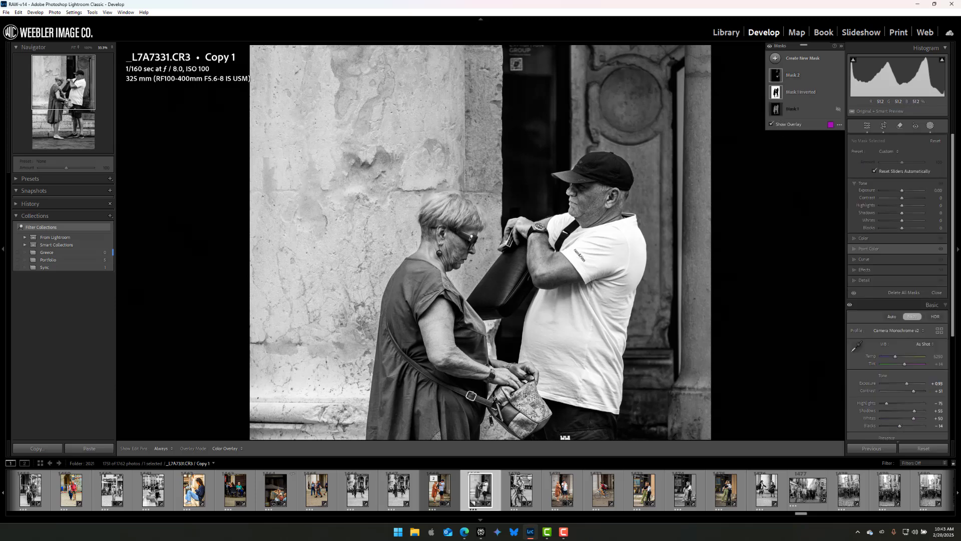
key(Escape)
Review the whole photo and compare the edit with the unedited version.
key(ctrl+minus)
key(ctrl+minus)
key(ctrl+minus)
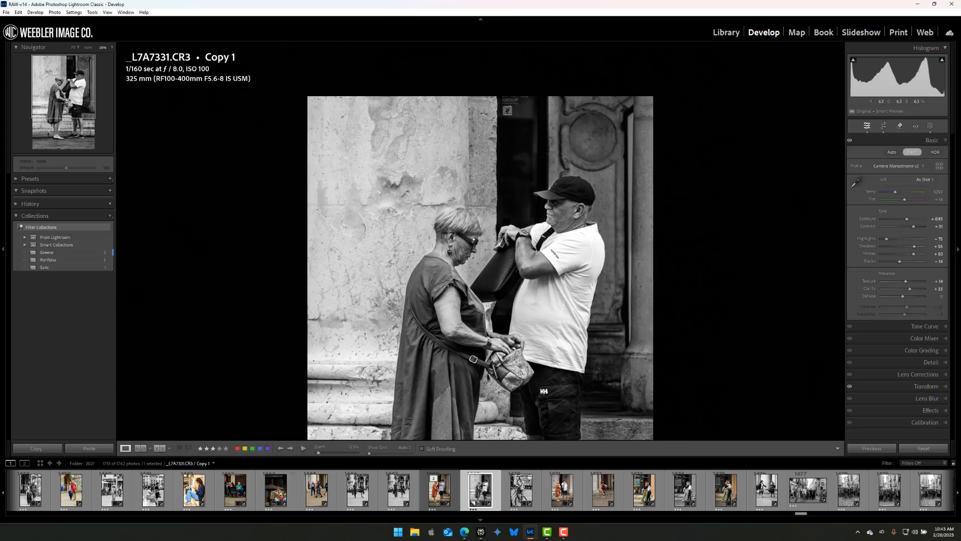
key(ctrl+equal)
key(ctrl+equal)
key(backslash)
key(backslash)
Show the original people mask again and set its Contrast to 12, Shadows to 28, and Blacks to -11.
key(shift+w)
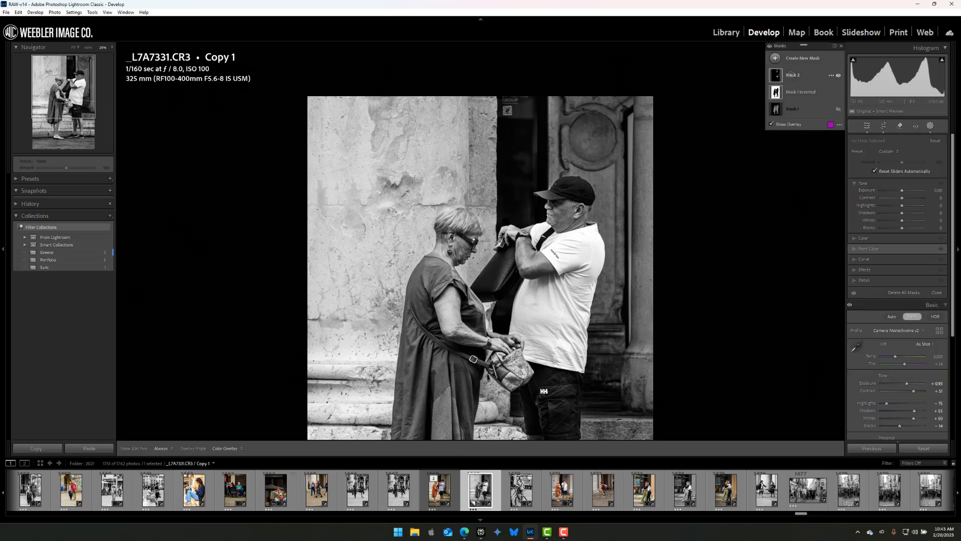
click(792, 75)
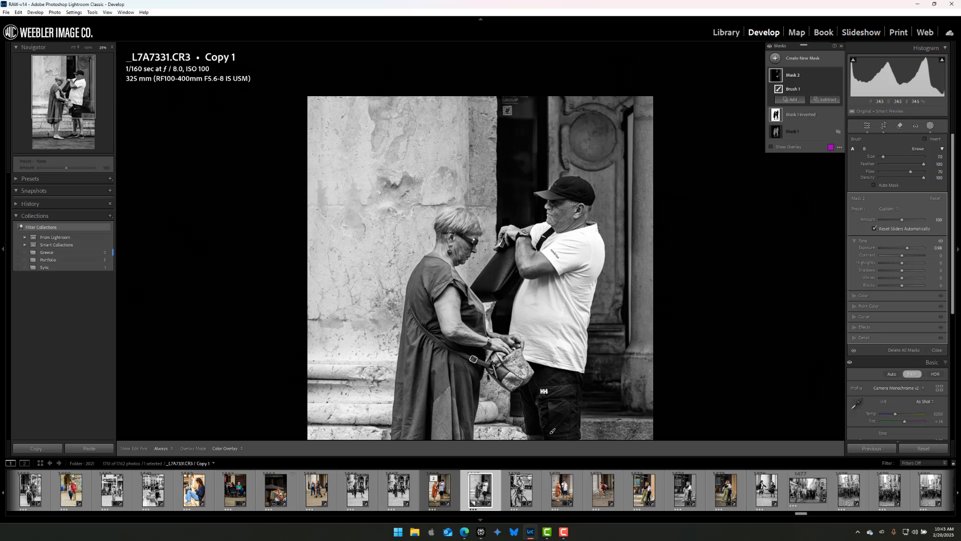
key(alt)
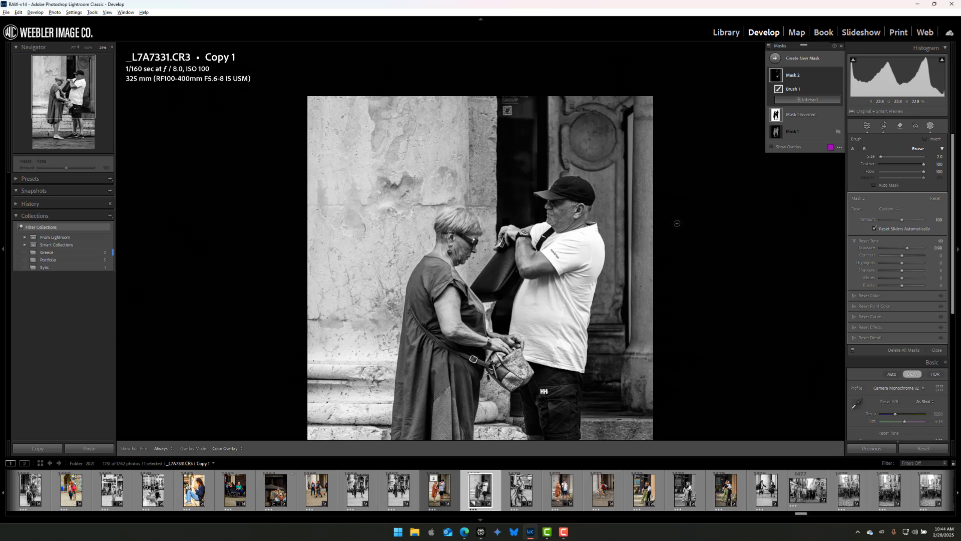
key(Escape)
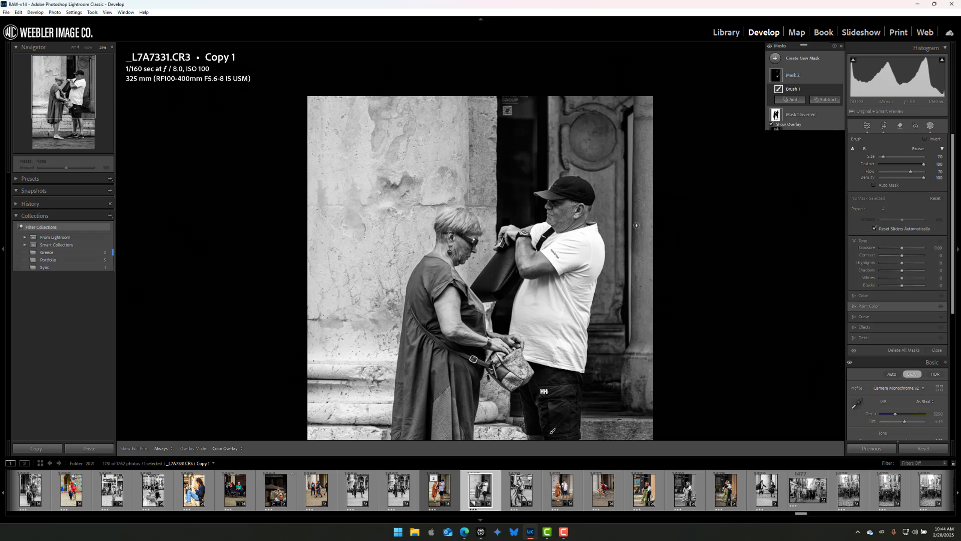
key(ctrl+minus)
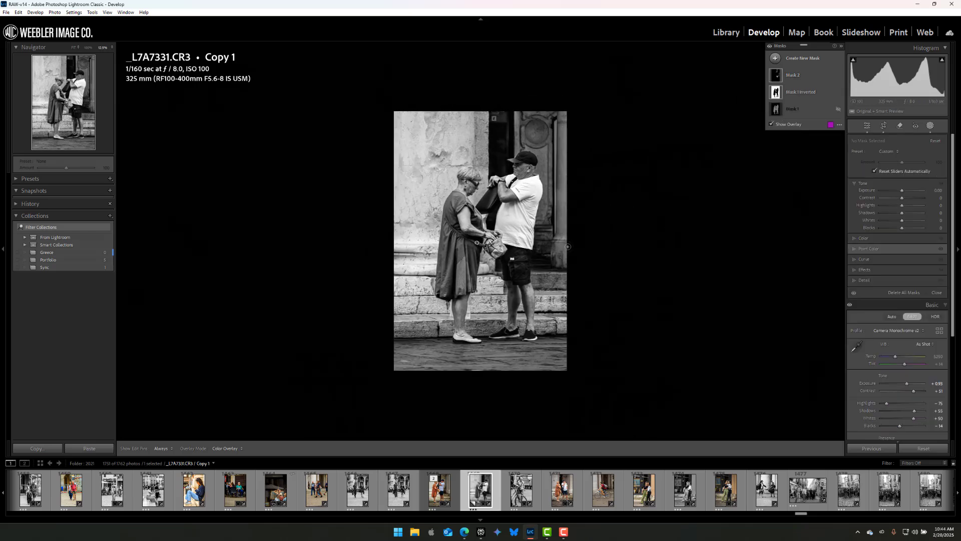
key(ctrl+equal)
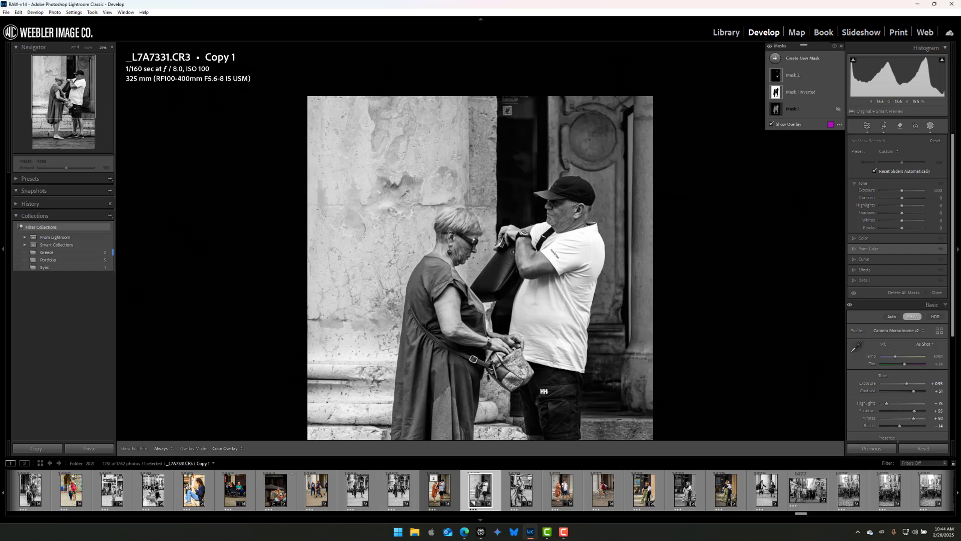
click(784, 111)
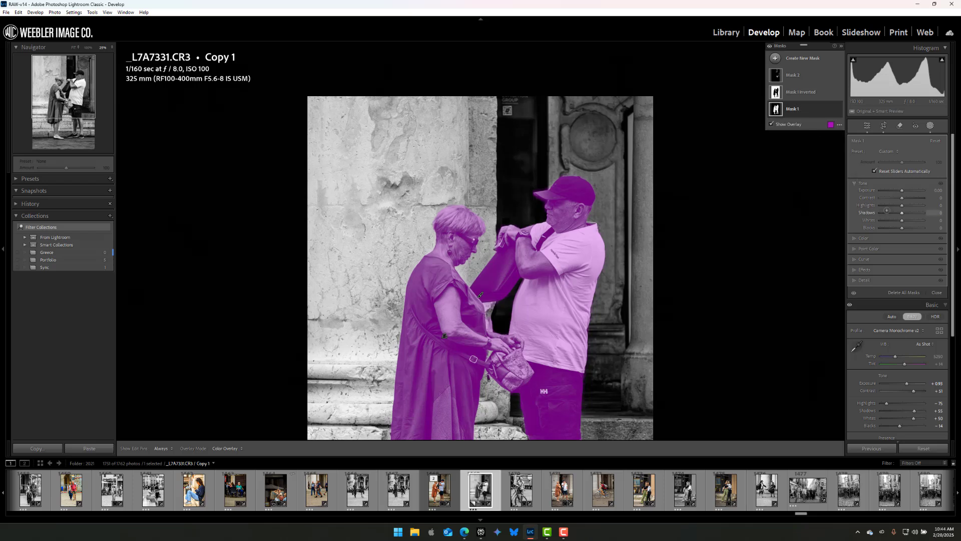
key(o)
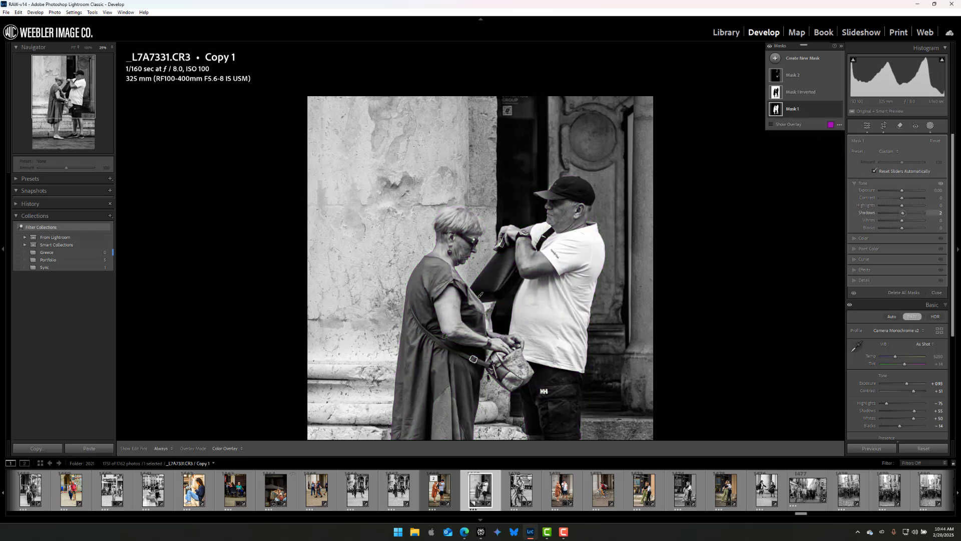
mouse_move(902, 213)
mouse_down()
mouse_move(913, 213)
mouse_move(897, 227)
mouse_up()
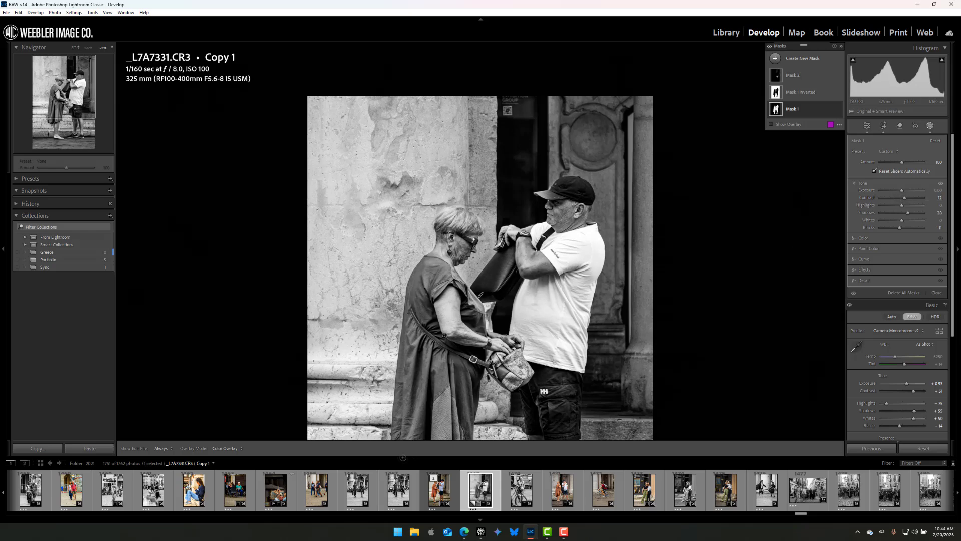
Compare the edited couple, from head to feet, with the original color version.
key(ctrl+minus)
key(ctrl+equal)
drag(412, 331, 403, 213)
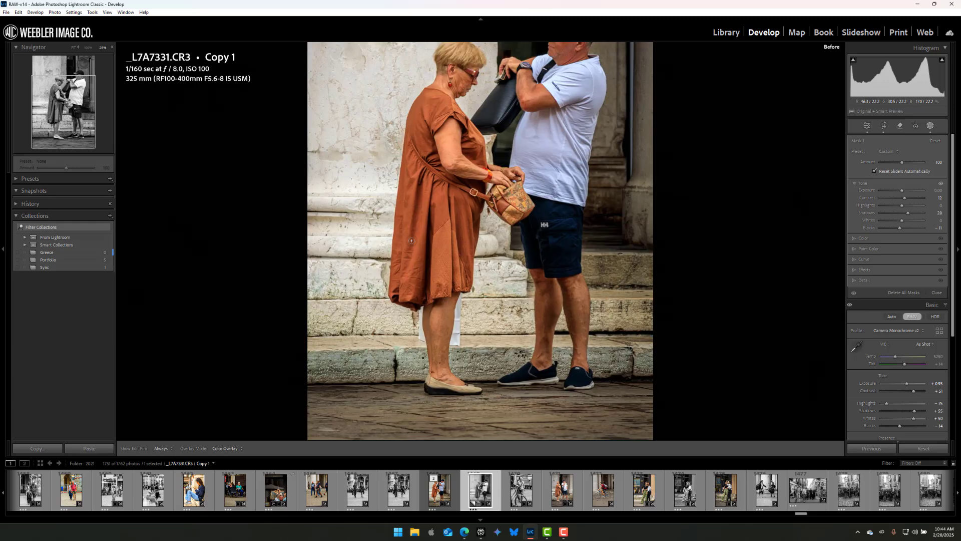
scroll(411, 240, up, 3)
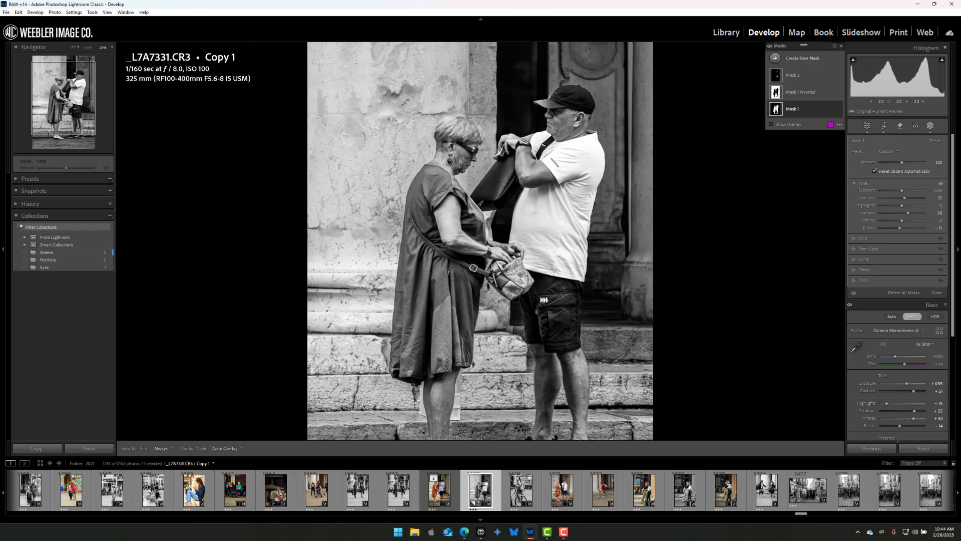